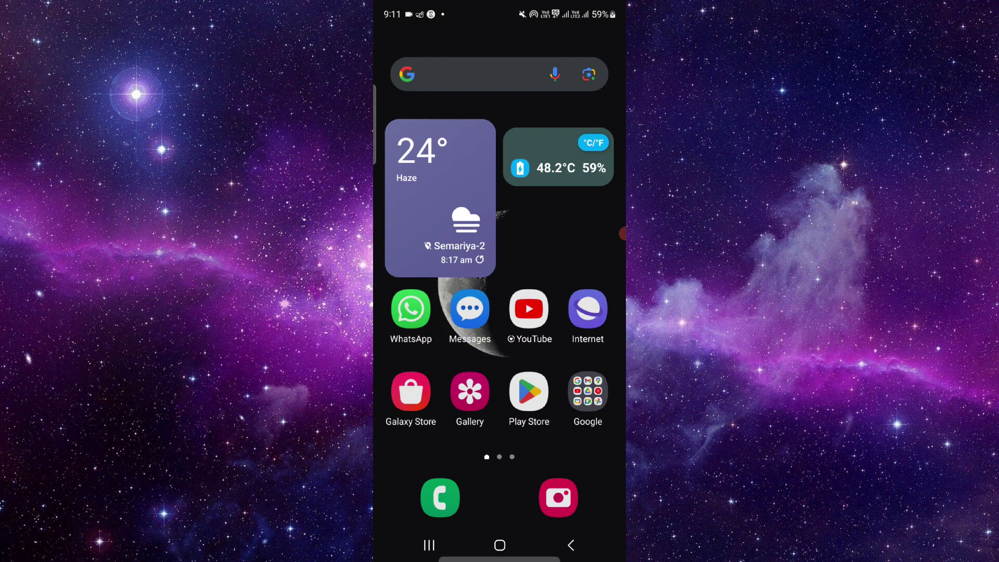
Launch Instagram from the app drawer and open the Seiko 5 Timeless Tradition post on your profile
drag(471, 351, 470, 195)
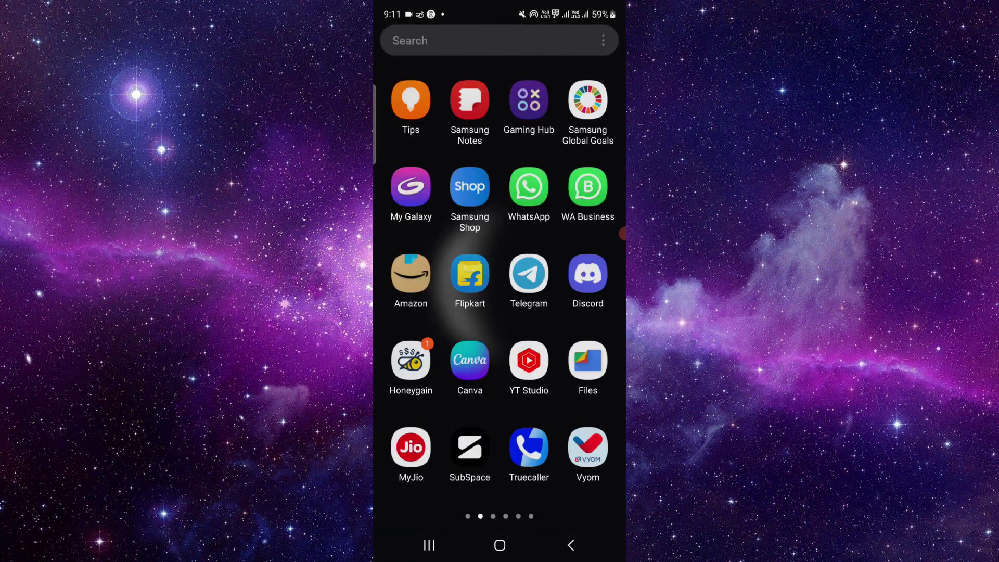
mouse_move(562, 313)
mouse_down()
mouse_move(407, 313)
mouse_move(578, 312)
mouse_up()
drag(500, 195, 500, 351)
click(413, 107)
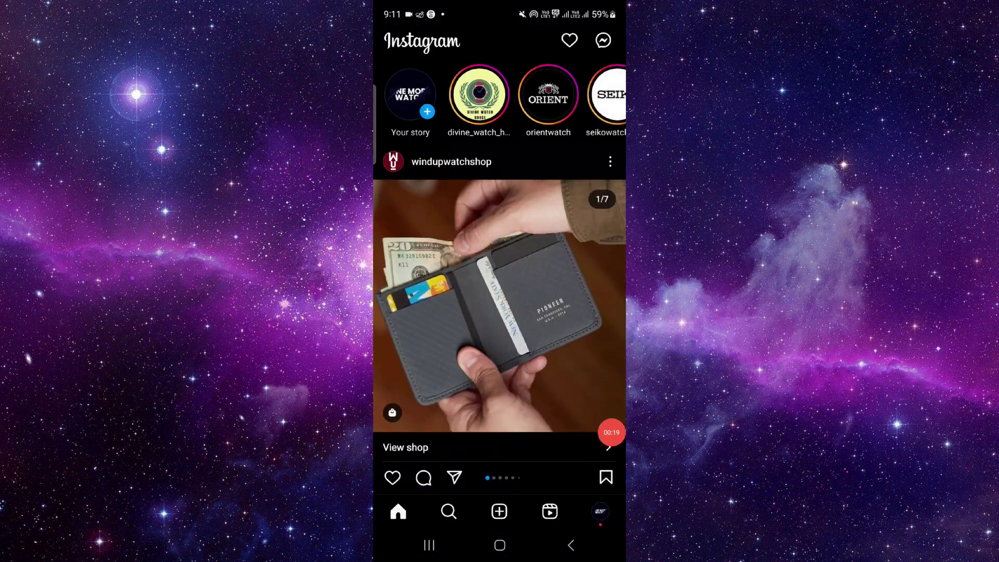
click(599, 512)
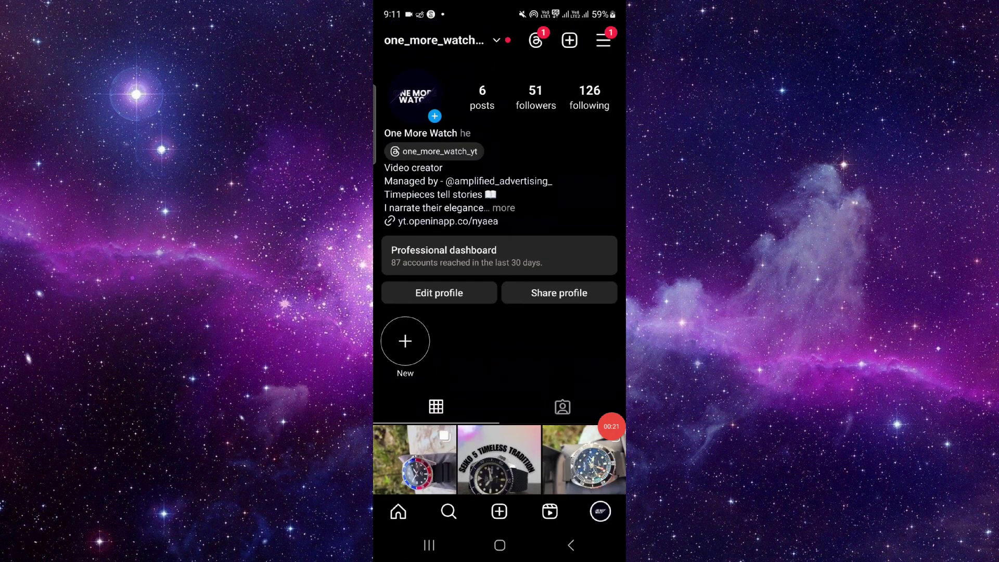
scroll(500, 312, down, 1)
click(499, 386)
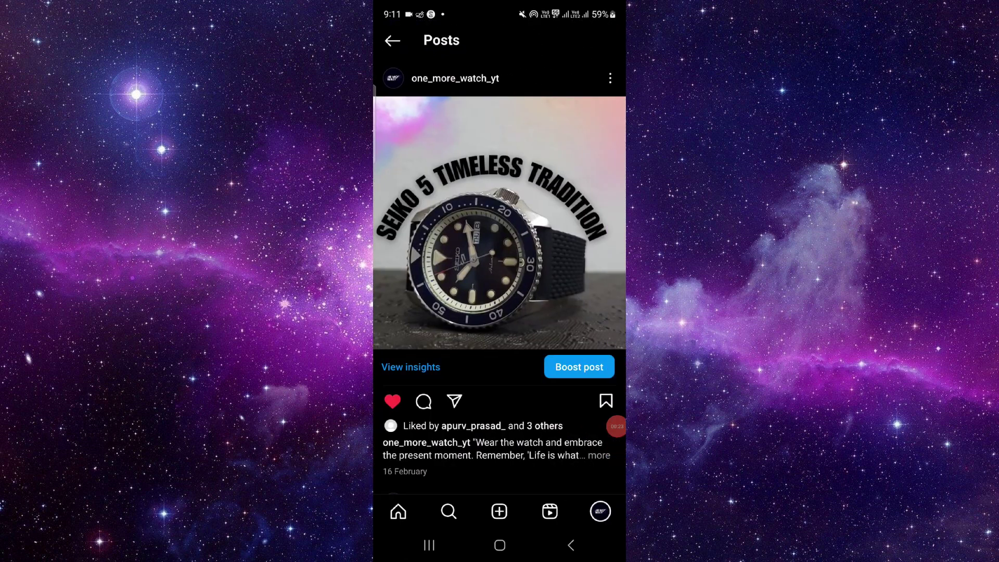
Open the Seiko 5 post's Edit info screen, hide the keyboard to view caption and image, then go back
click(610, 78)
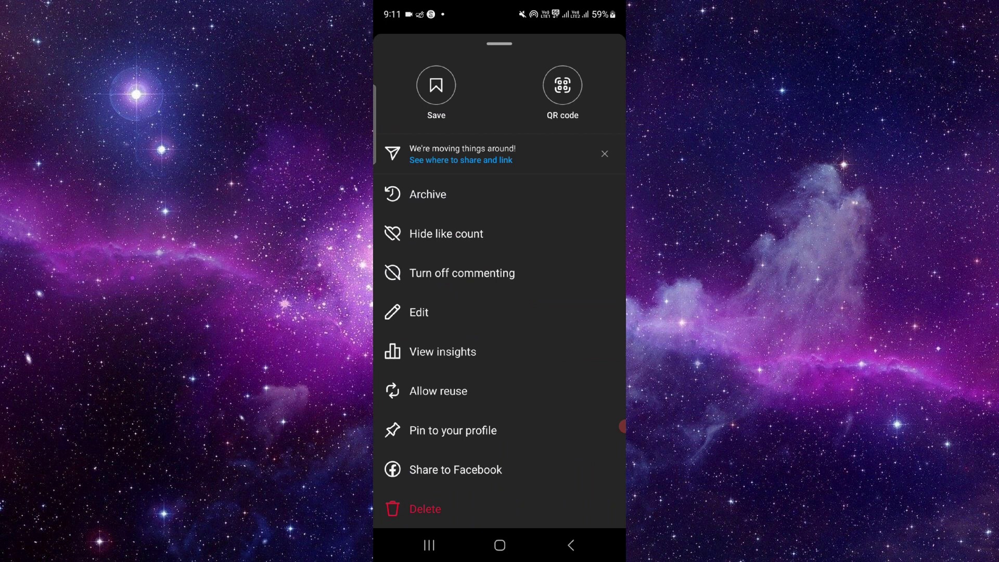
click(418, 312)
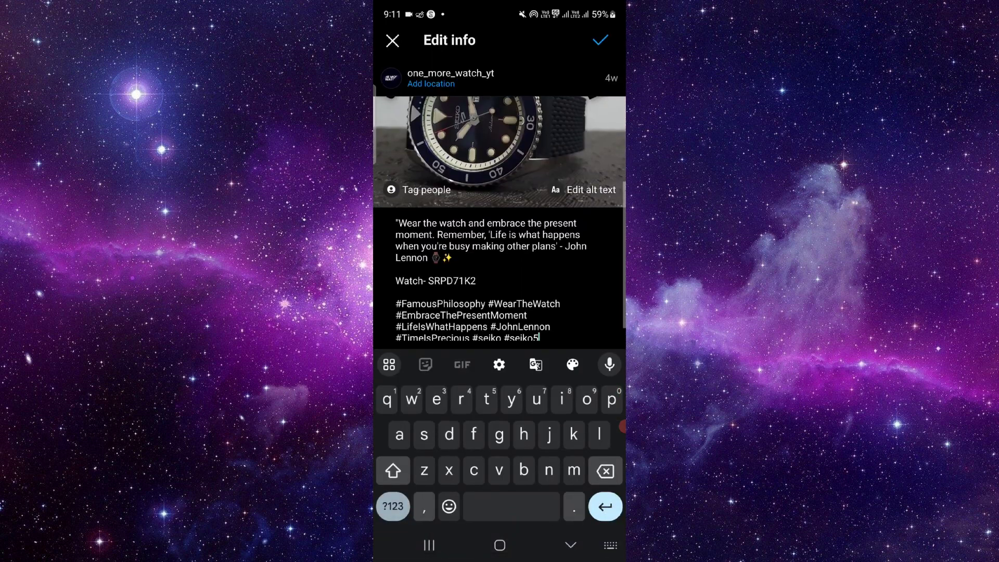
click(571, 545)
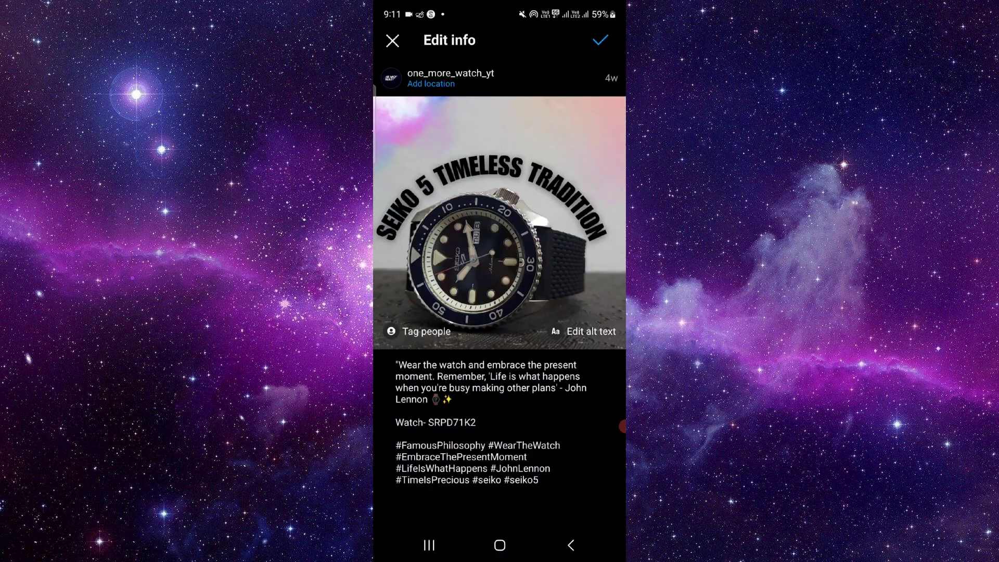
drag(622, 426, 576, 314)
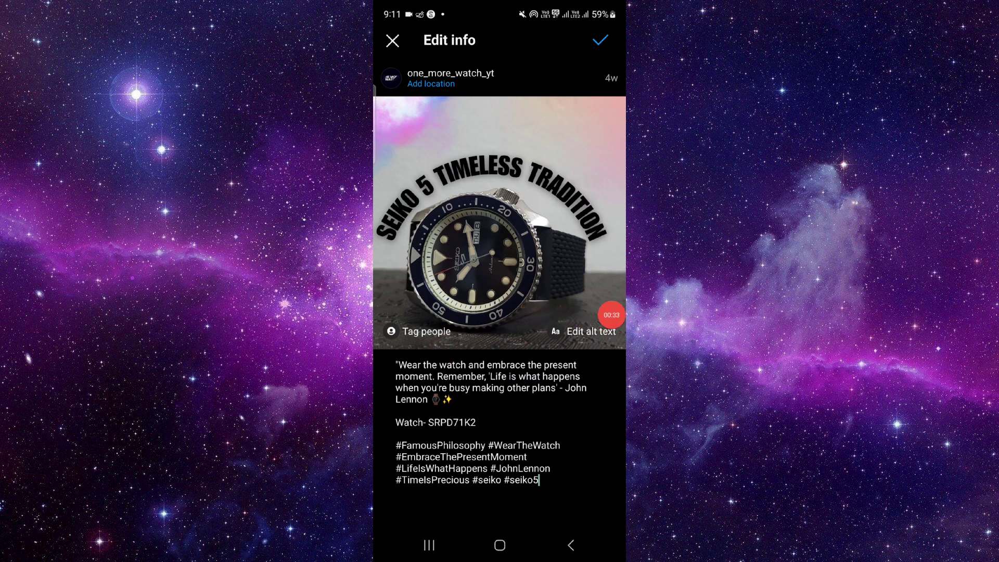
click(571, 546)
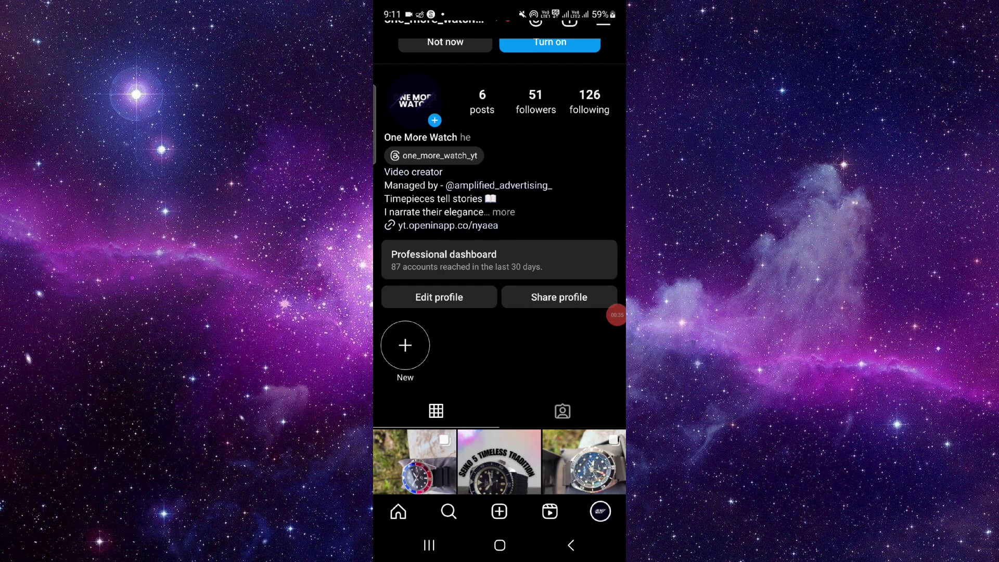
scroll(500, 313, down, 5)
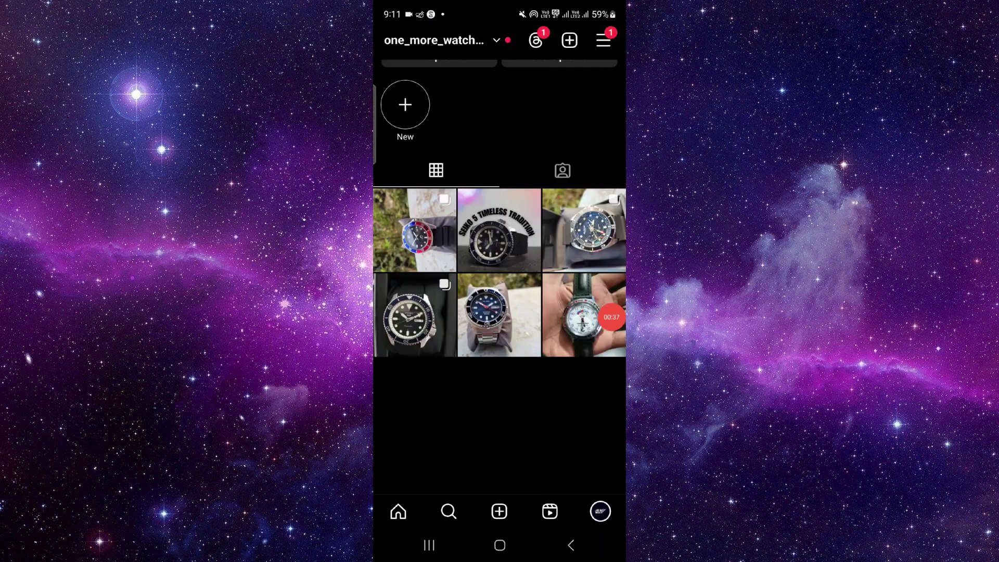
scroll(499, 313, up, 5)
Swipe the Instagram card away in Recents to land on the home screen
click(429, 545)
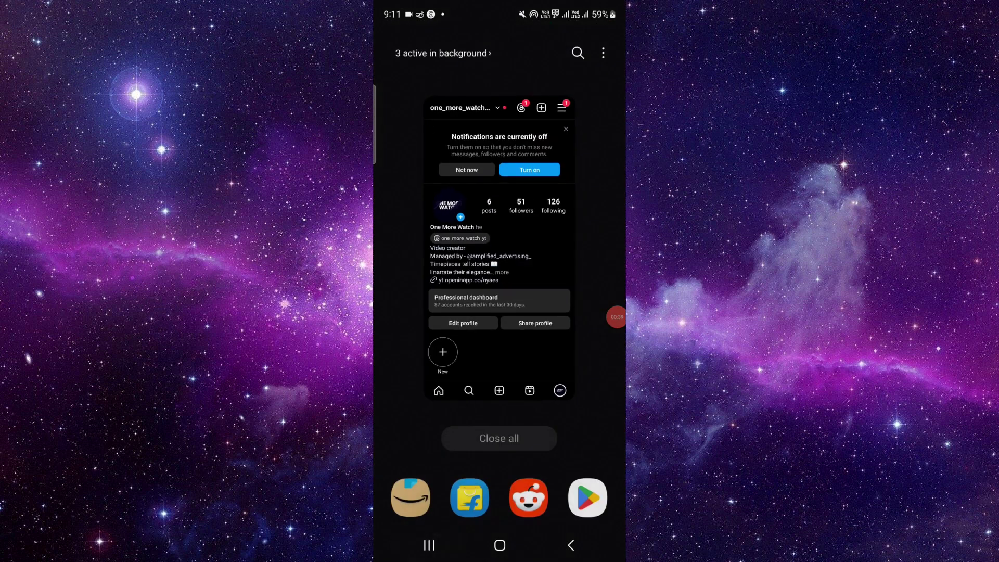
drag(500, 250, 499, 78)
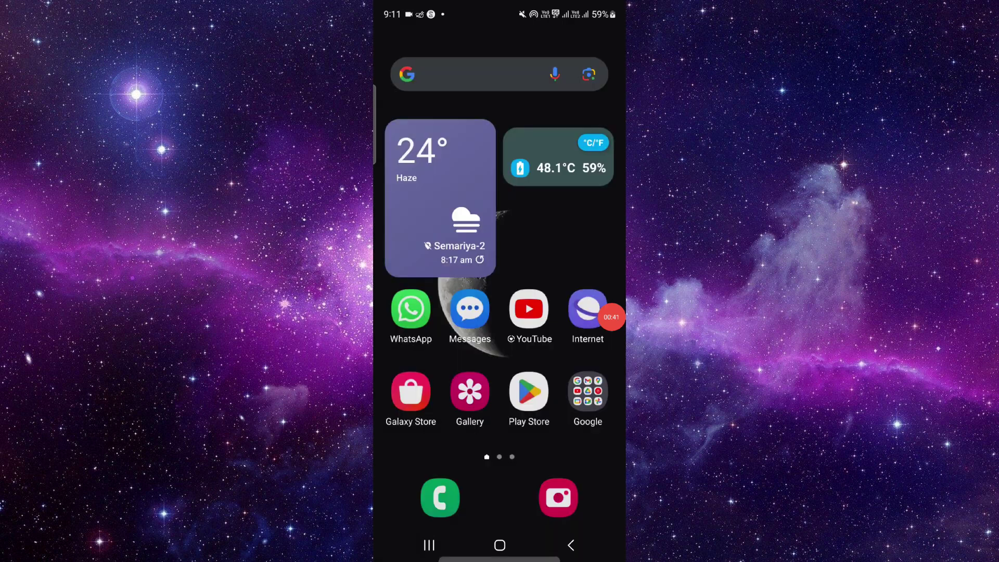